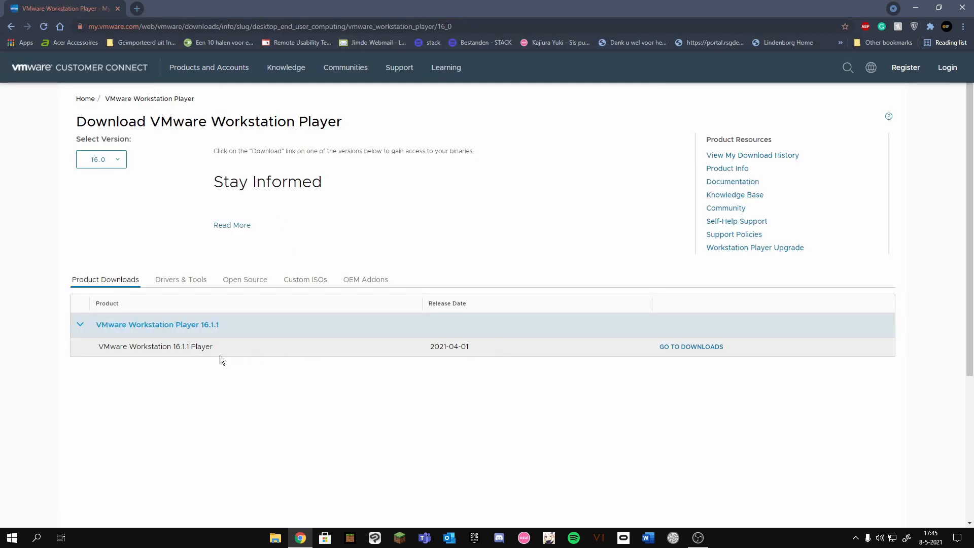
Step: Download the VMware Workstation 16.1.1 Player installer for Windows 64-bit, run it, and minimize Chrome
click(667, 347)
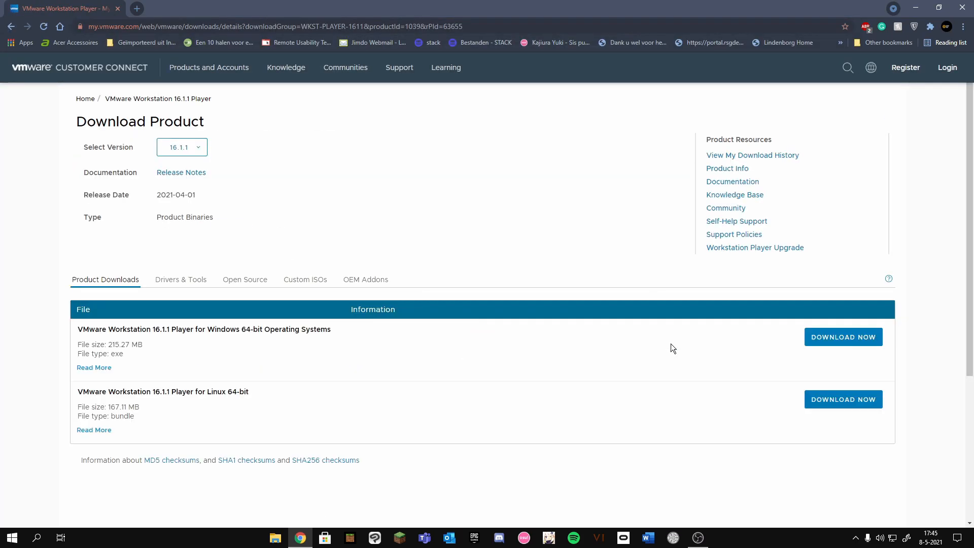
click(839, 335)
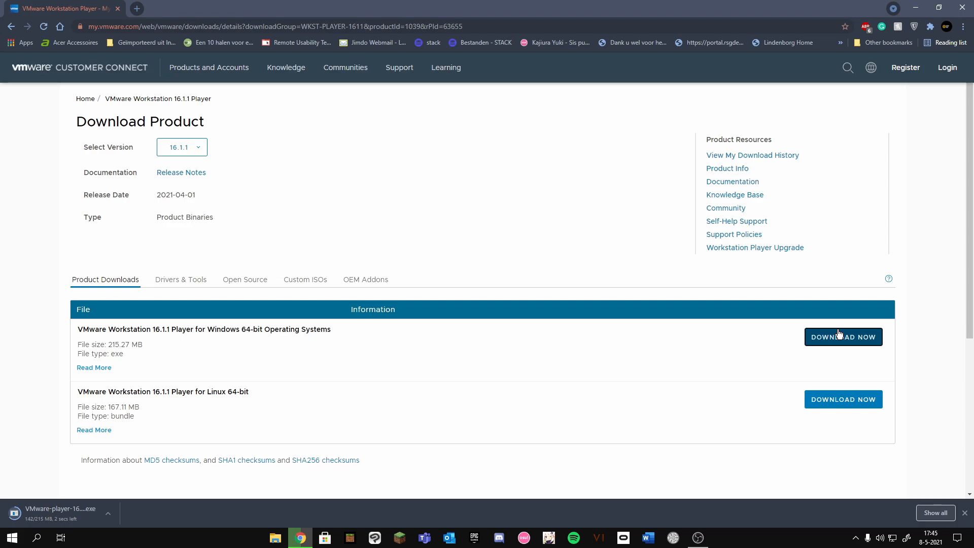
click(50, 513)
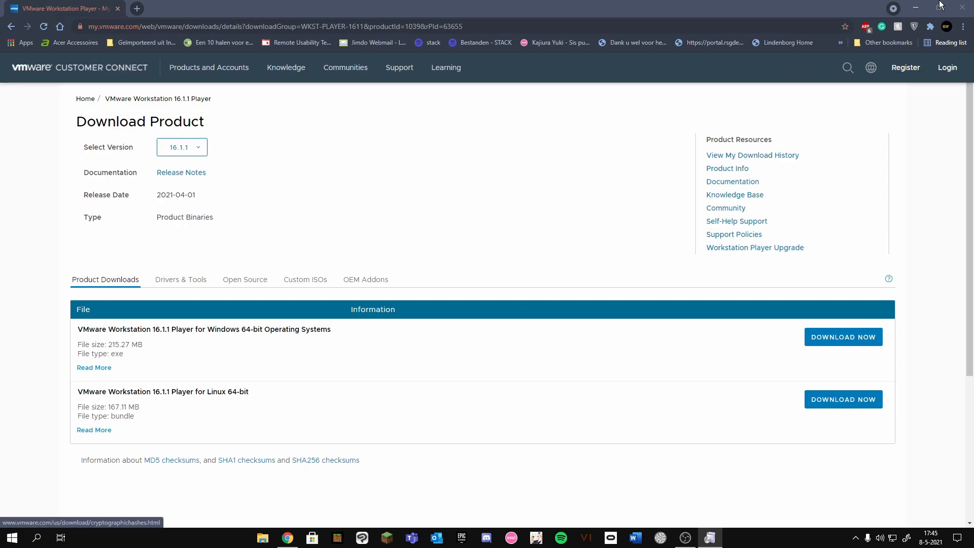
click(963, 8)
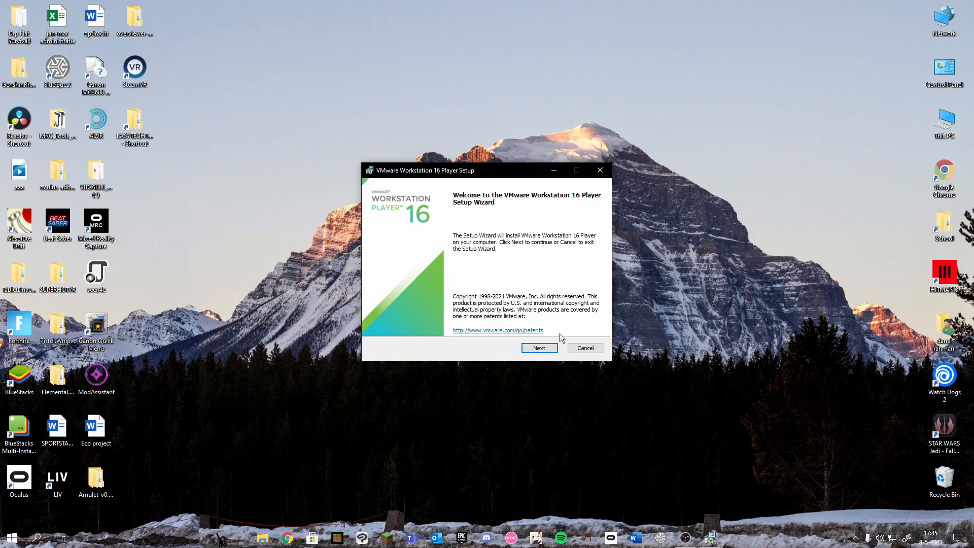
Step: Install VMware Player with default location and settings plus Desktop and Start Menu shortcuts
click(546, 346)
click(488, 325)
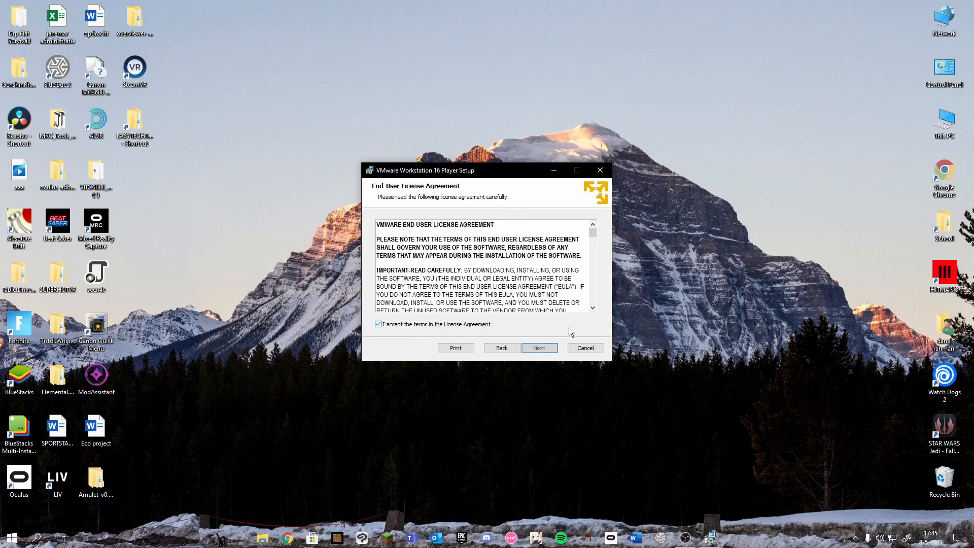
click(546, 349)
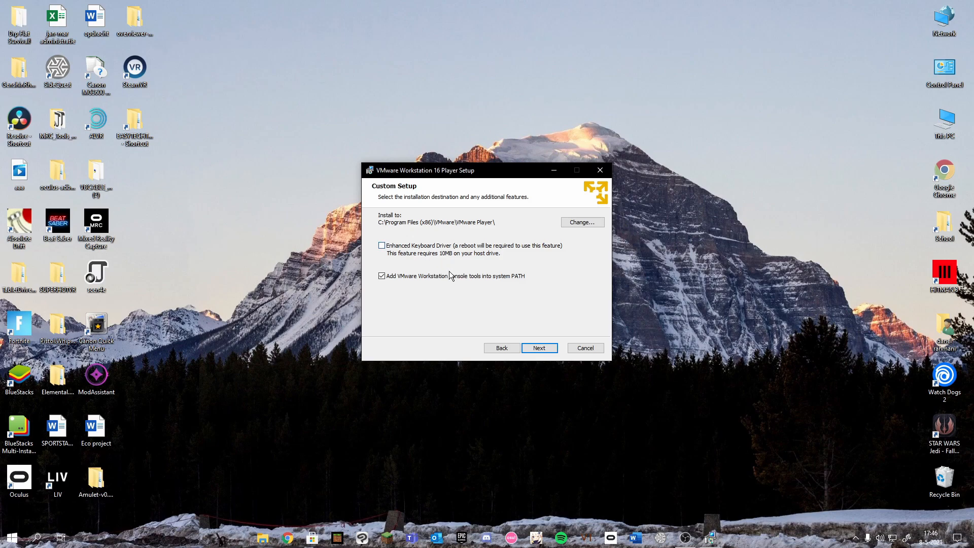
click(534, 349)
click(536, 351)
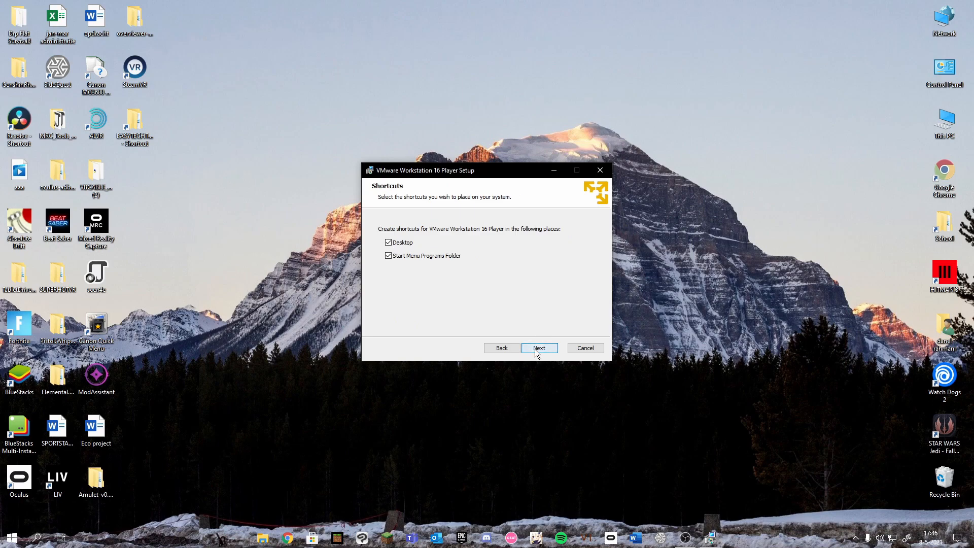
click(537, 350)
click(537, 349)
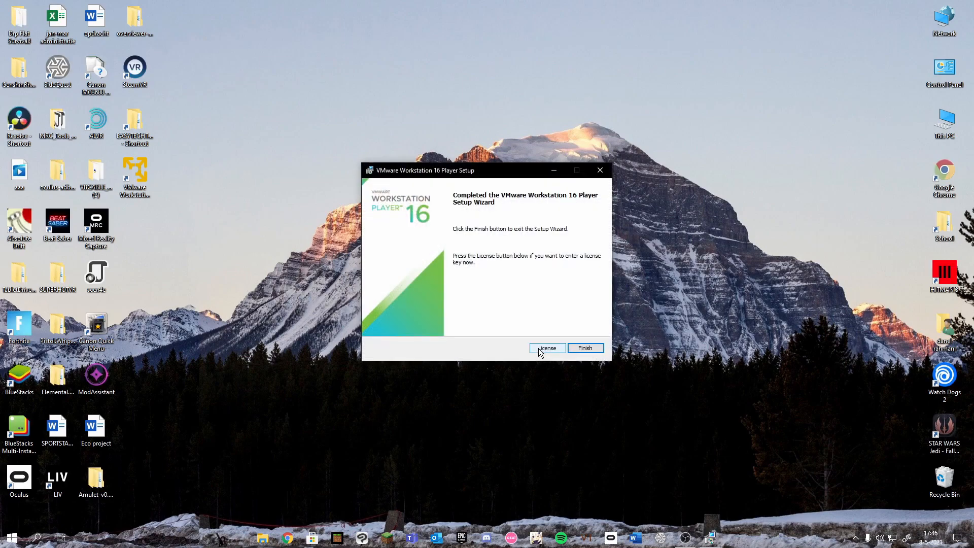
click(572, 351)
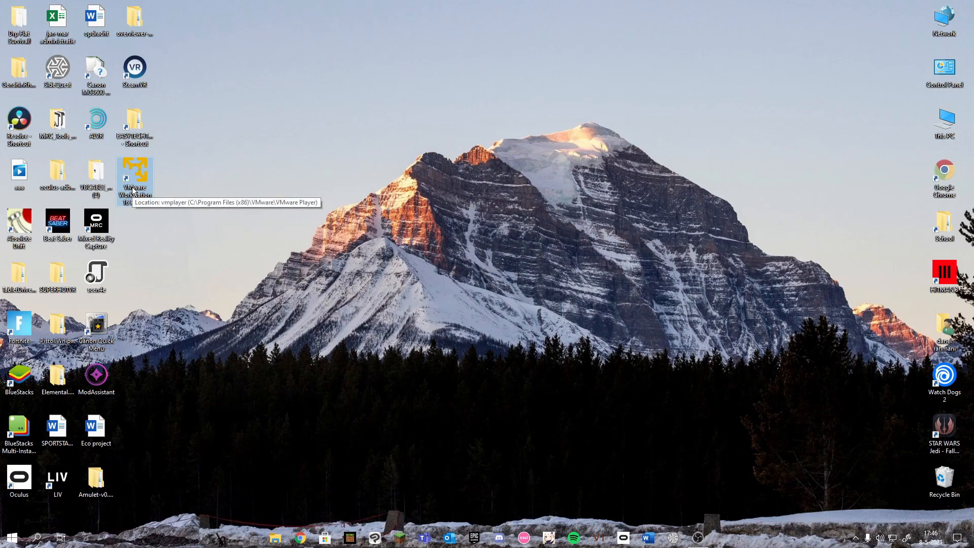
Step: Launch the Player maximized and start a new VM from ubuntu-21.04-desktop-amd64.iso
double_click(150, 179)
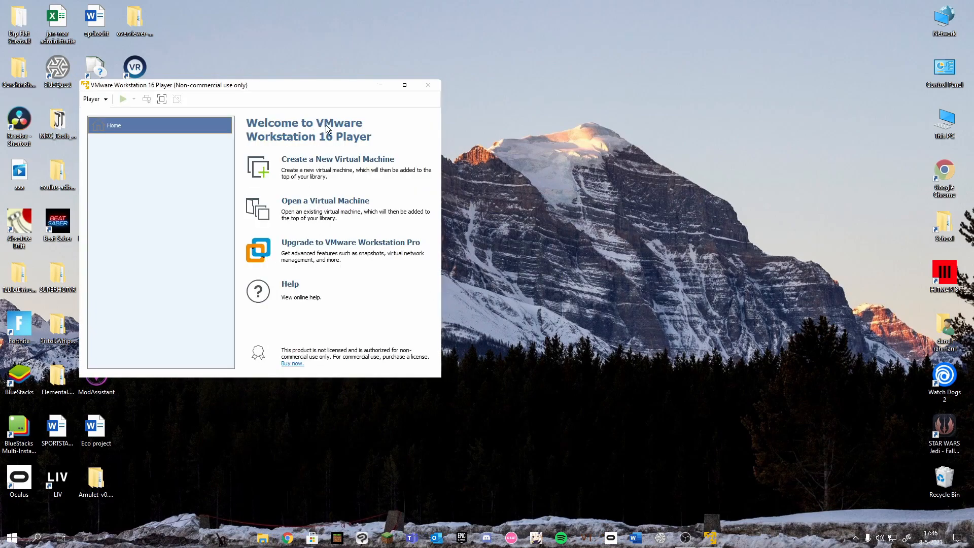
click(404, 85)
click(247, 67)
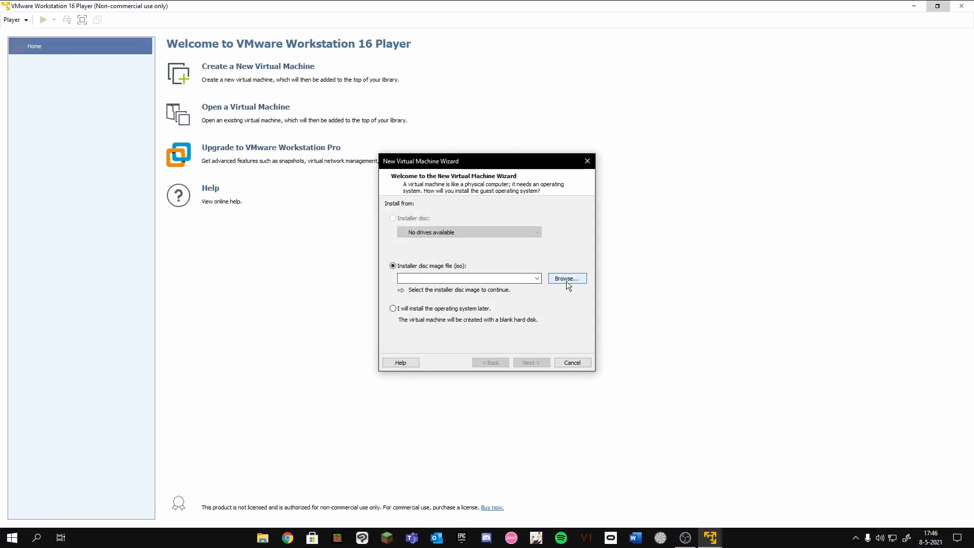
click(566, 282)
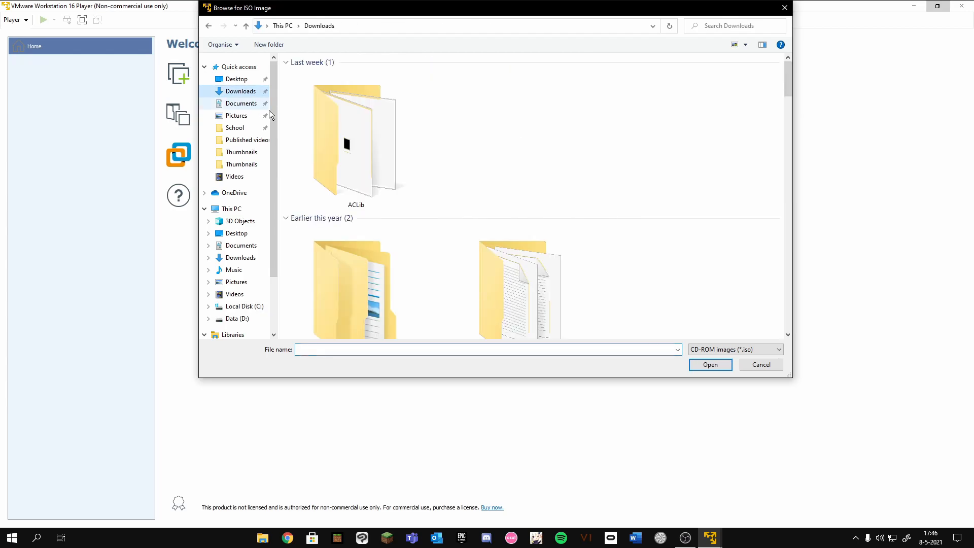
double_click(351, 162)
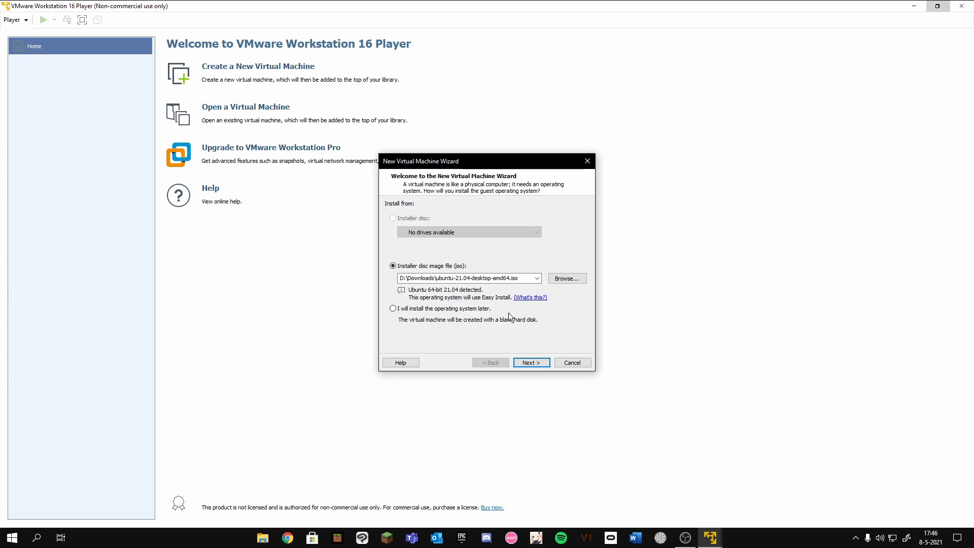
Step: Enter the account's full name, lowercase user name and password with confirmation in Easy Install
click(531, 362)
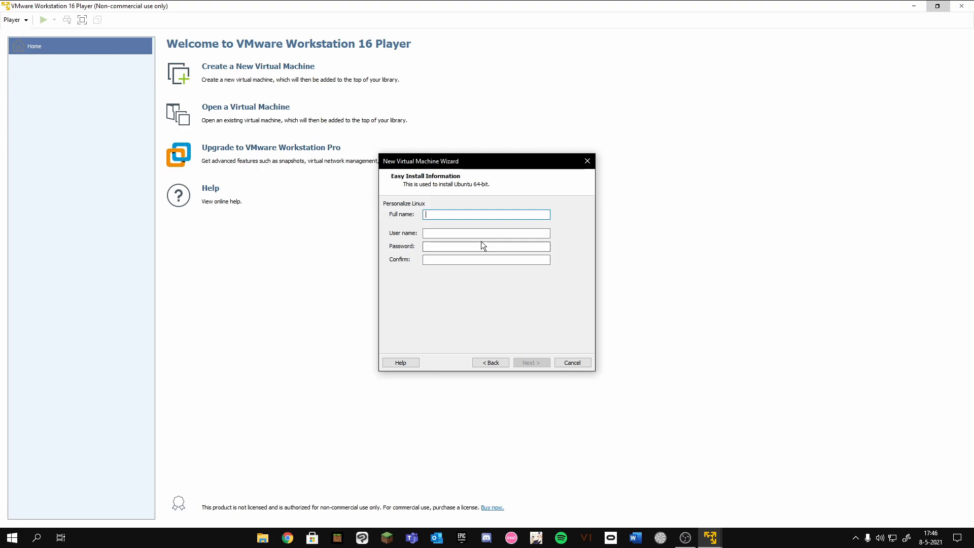
text(Danel Rahmani)
key(Tab)
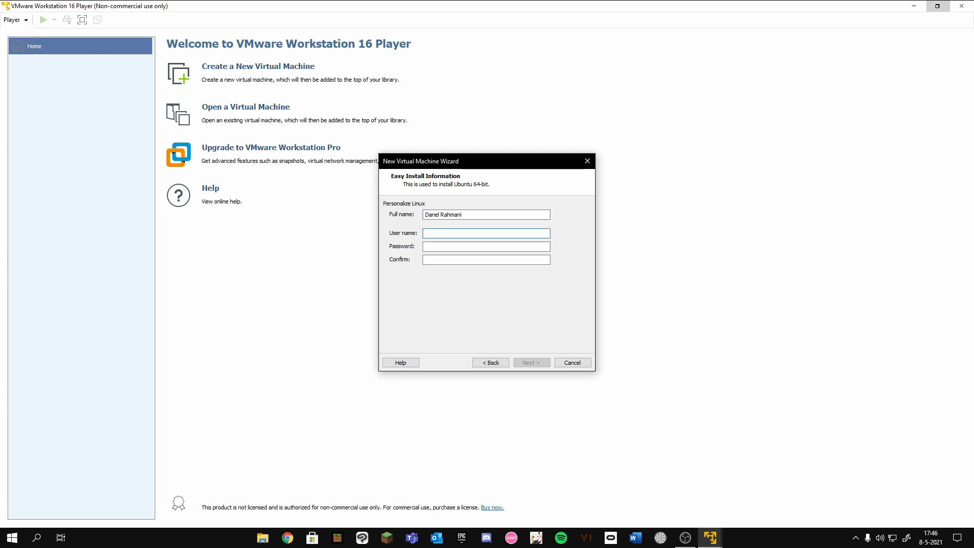
text(Danel)
double_click(451, 235)
text(danel)
key(Tab)
text(•••••••••)
key(Tab)
text(••)
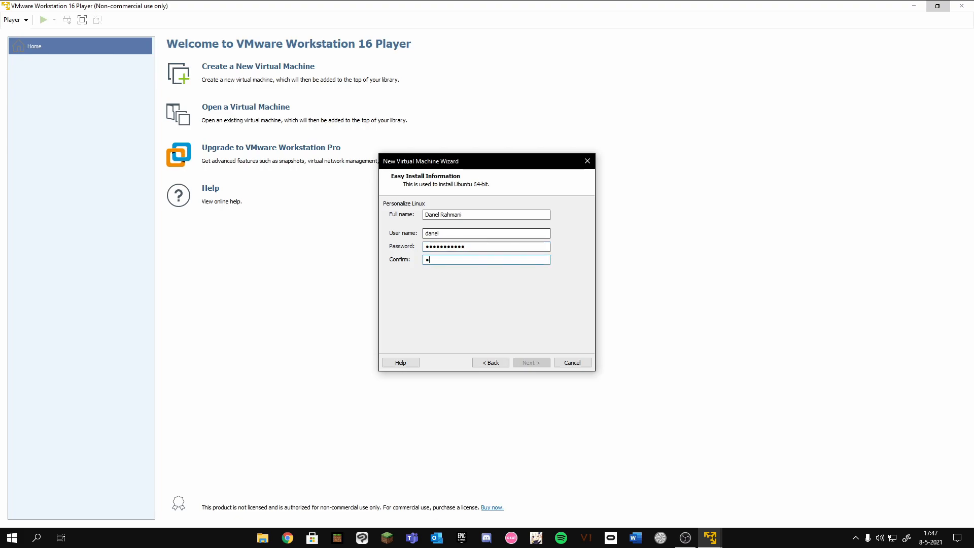
text(•••••••••)
click(531, 358)
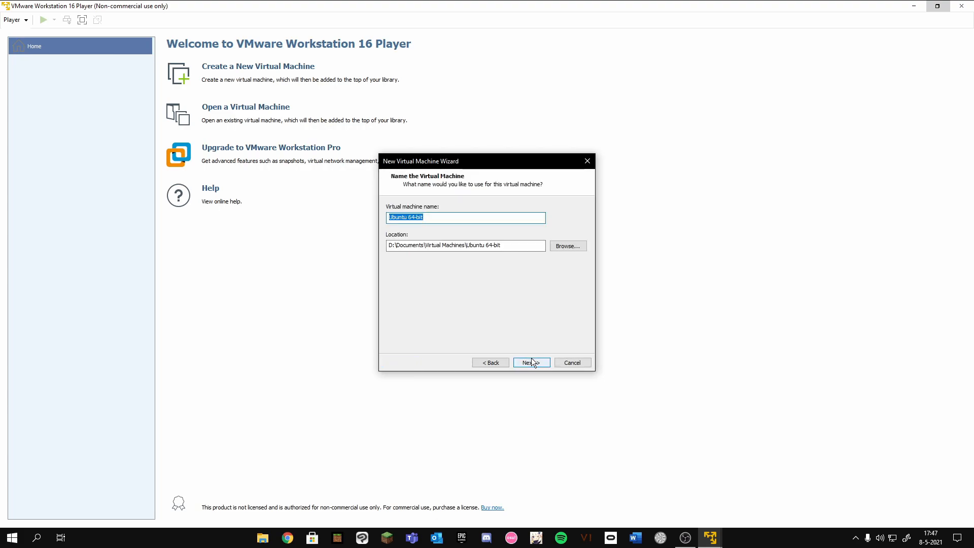
Step: Keep the default VM name and set a 64 GB maximum disk split into multiple files
click(540, 364)
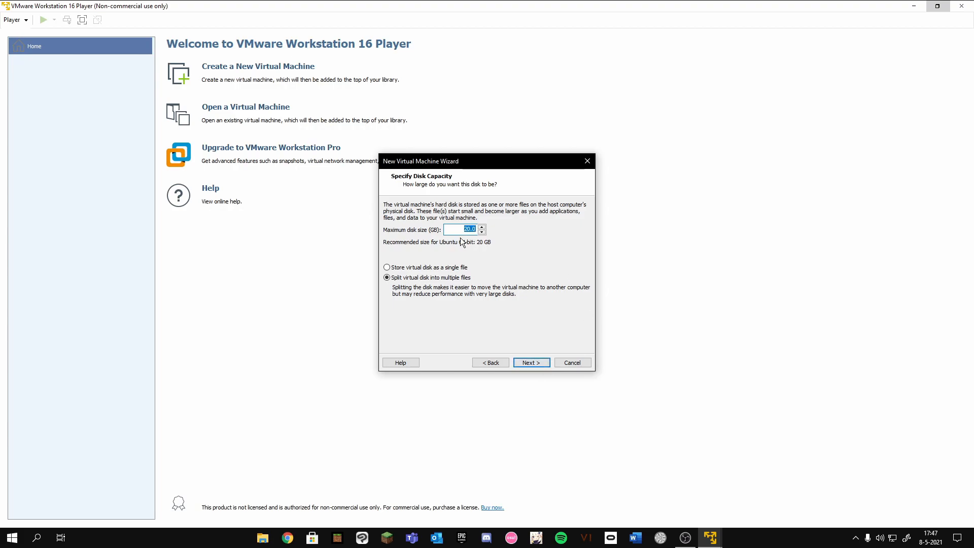
click(482, 227)
click(482, 226)
click(482, 227)
key(BackSpace)
click(528, 362)
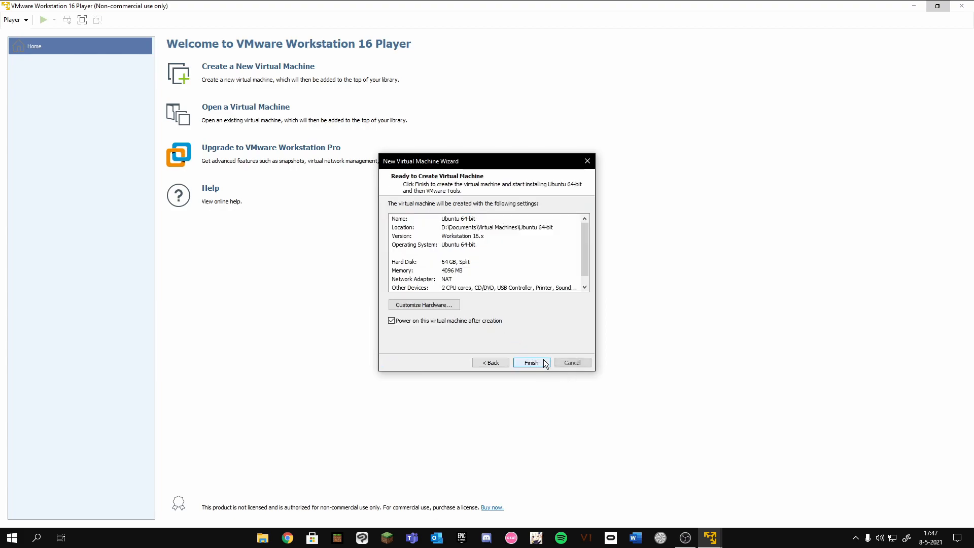
click(444, 305)
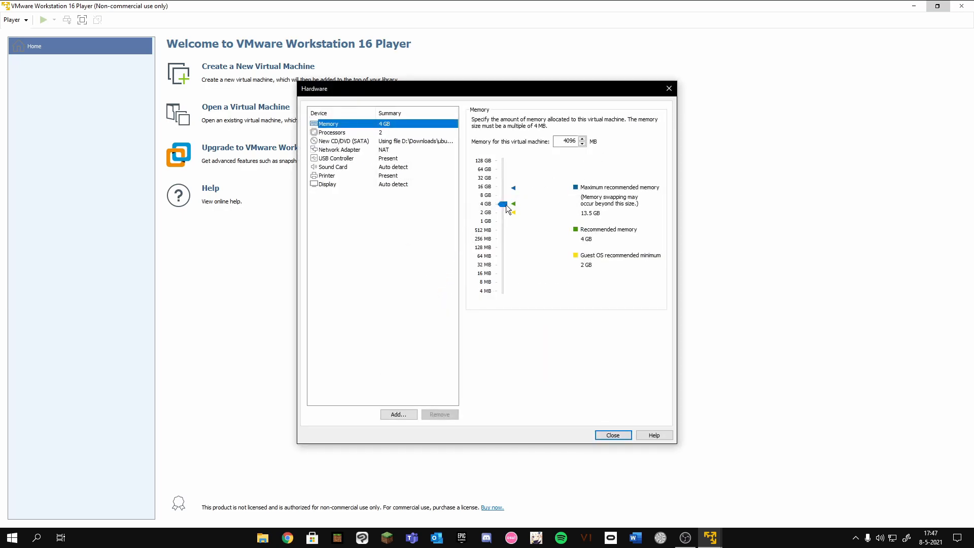
Step: Give the VM 8 GB memory and 4 processor cores with hardware virtualization enabled
drag(507, 204, 503, 195)
click(345, 133)
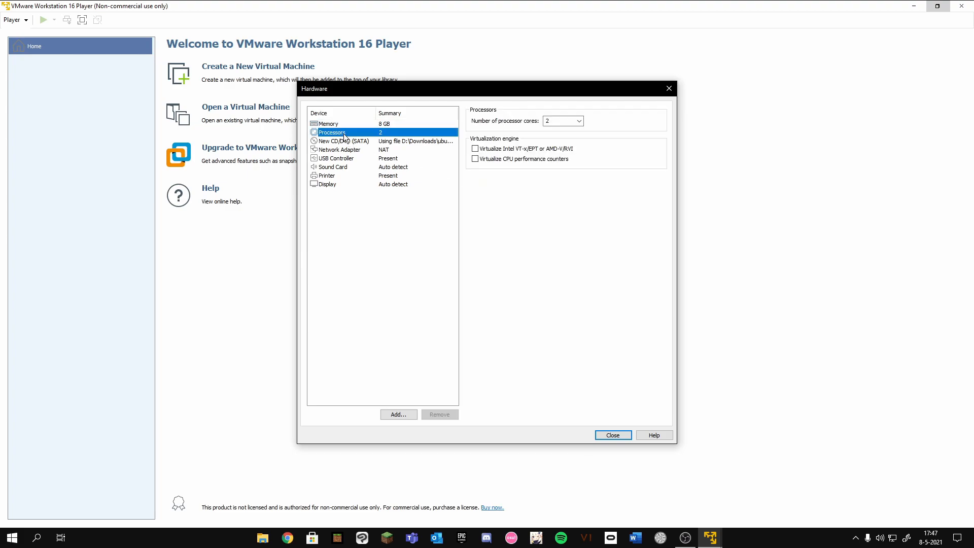
click(562, 122)
click(519, 150)
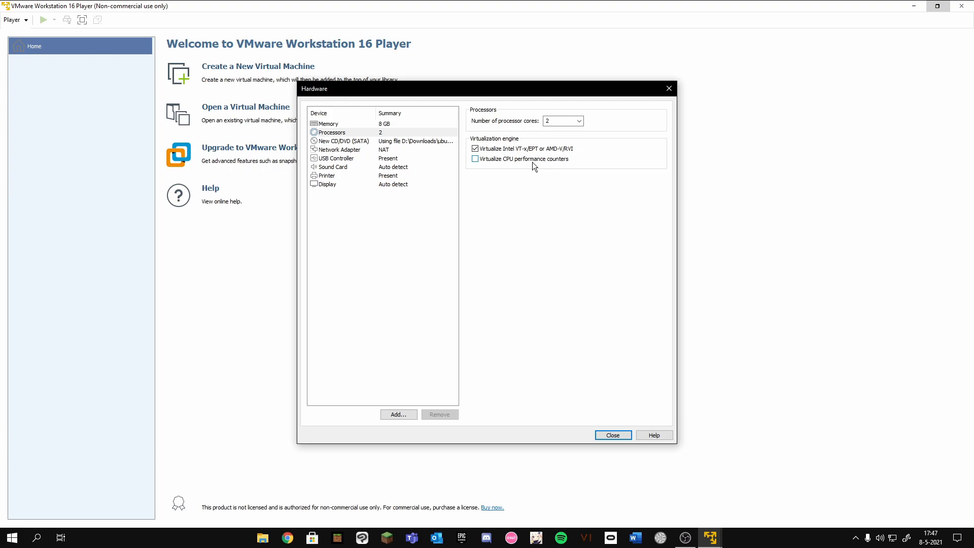
click(579, 121)
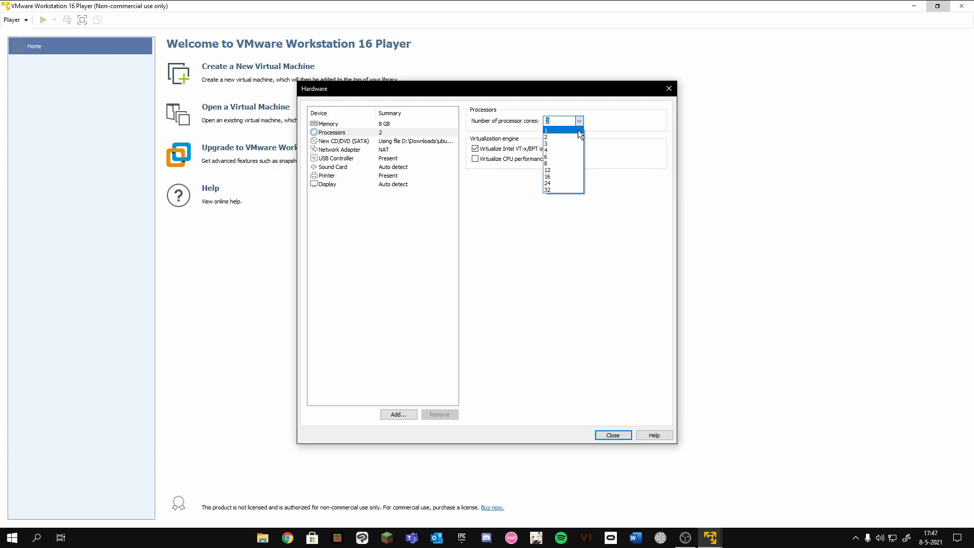
click(555, 149)
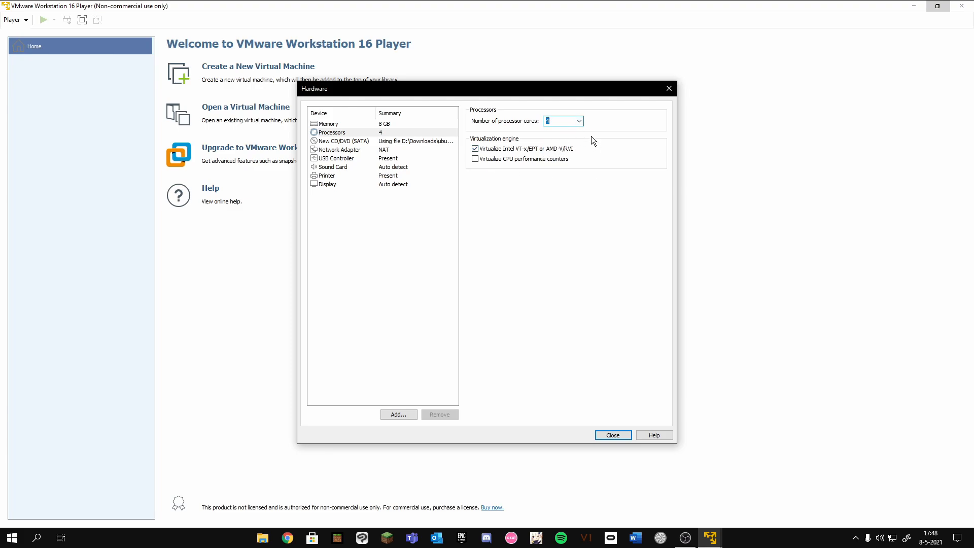
click(580, 123)
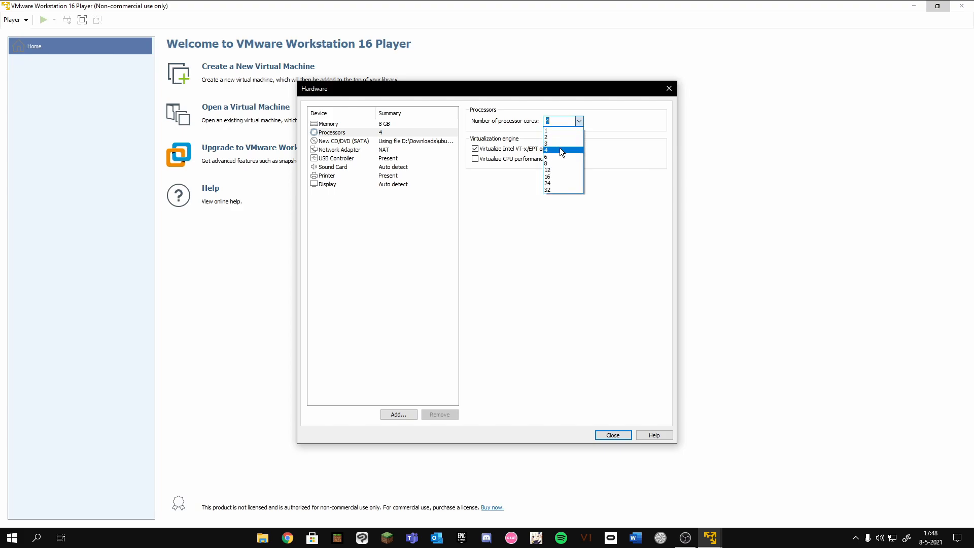
click(537, 178)
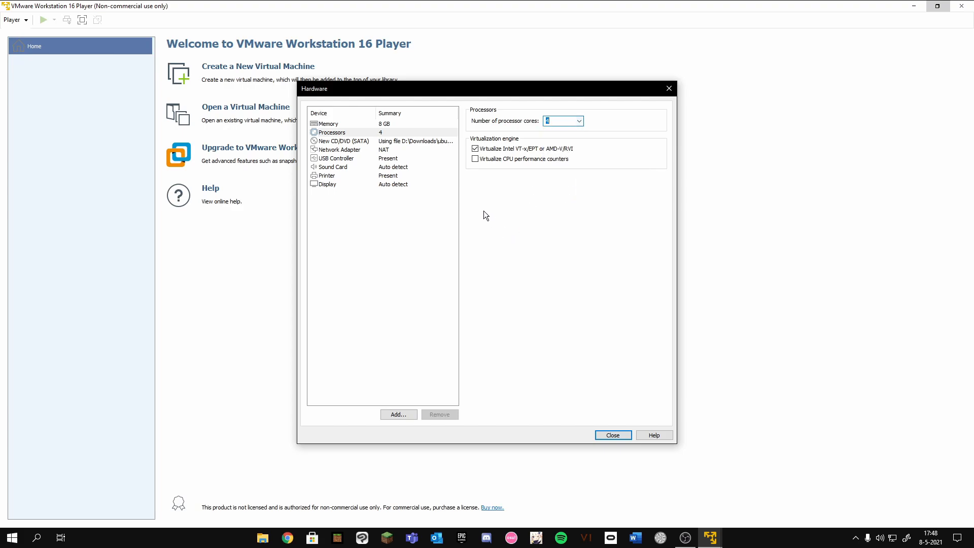
Step: Review the network adapter, USB controller, printer and sound card settings, then close hardware settings
click(394, 150)
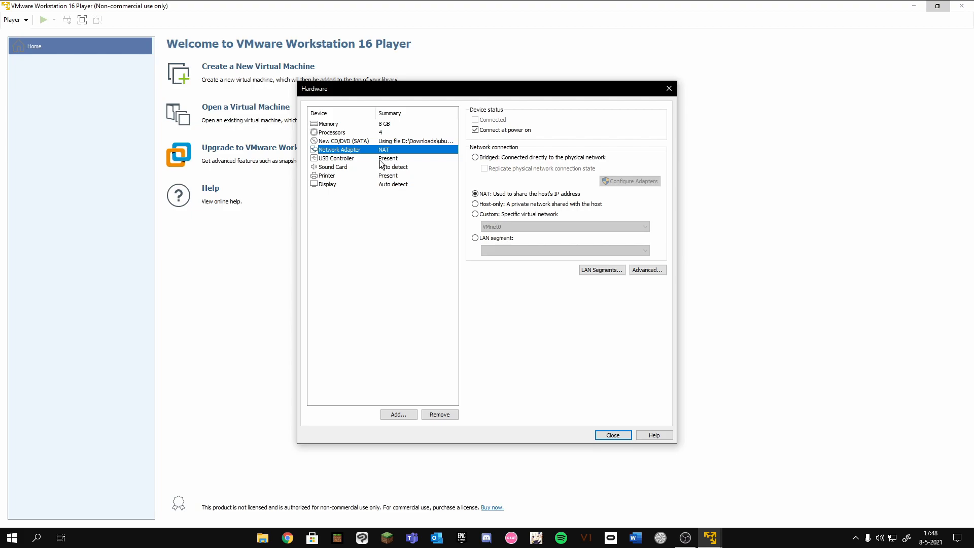
click(378, 160)
click(532, 121)
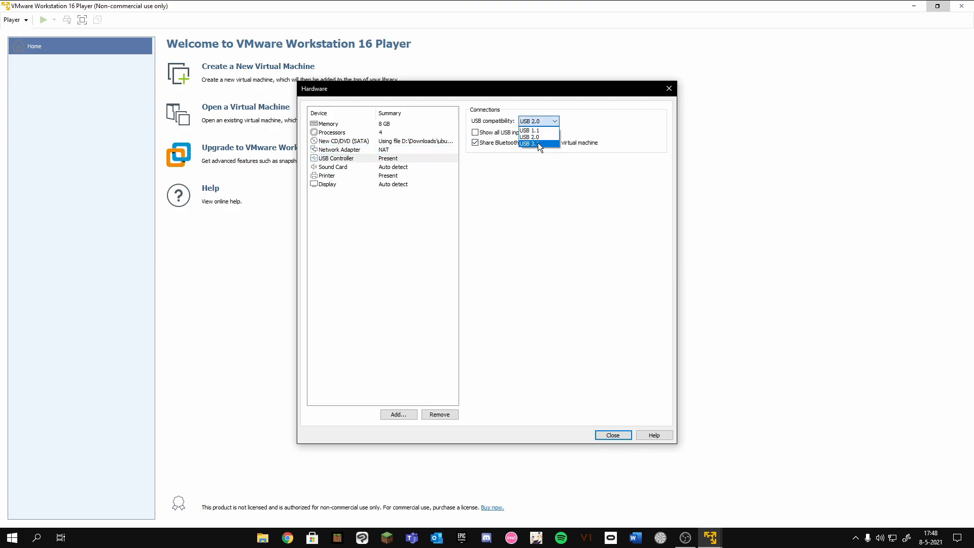
click(410, 171)
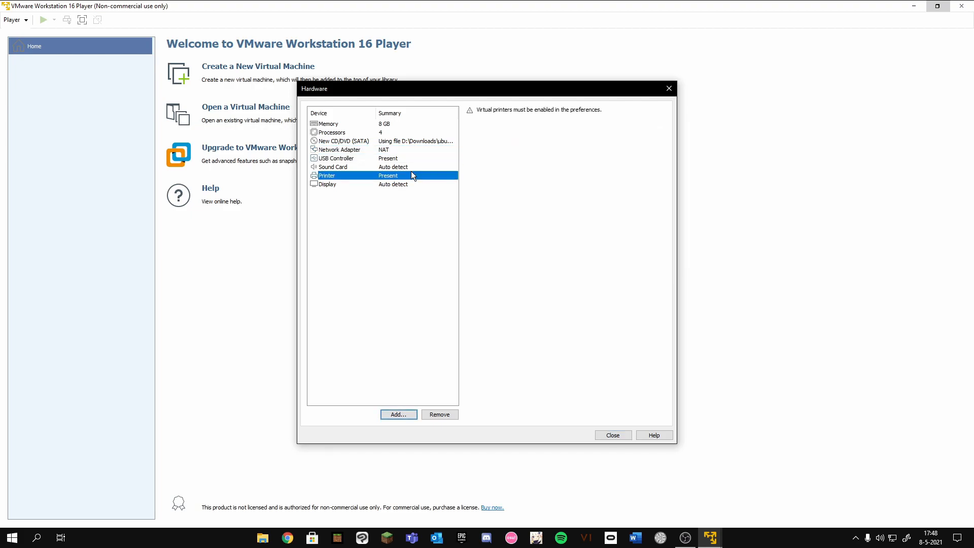
click(401, 168)
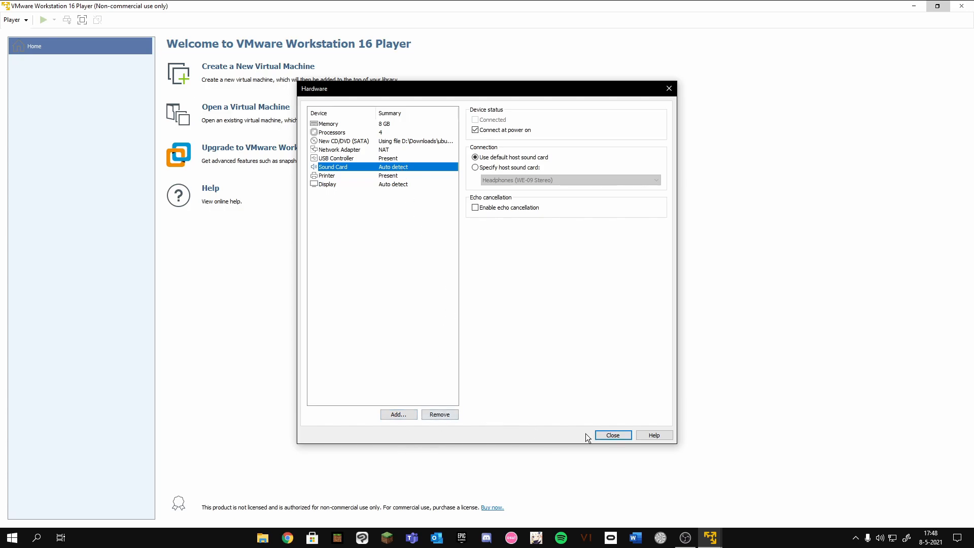
click(613, 435)
Step: Finish creating the Ubuntu VM and download and install VMware Tools for Linux
click(534, 362)
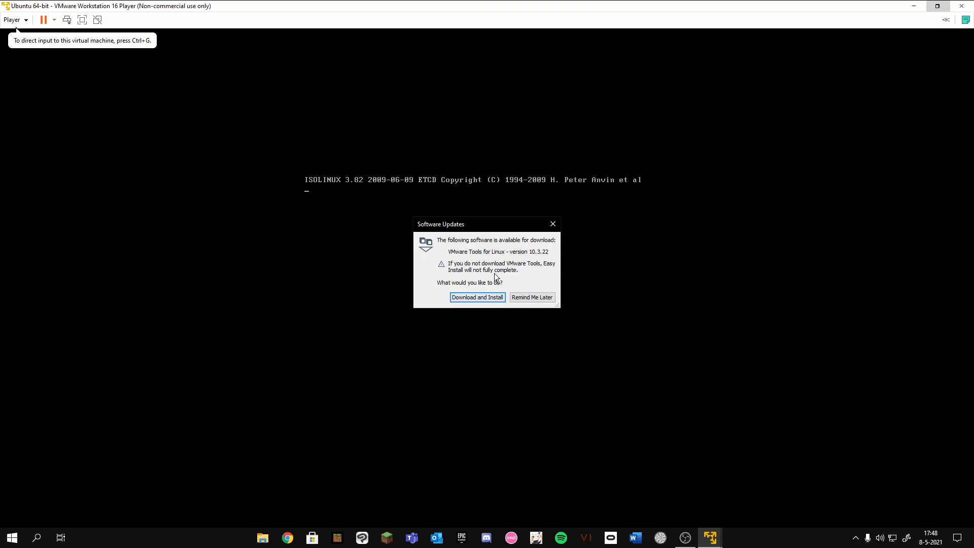
click(476, 296)
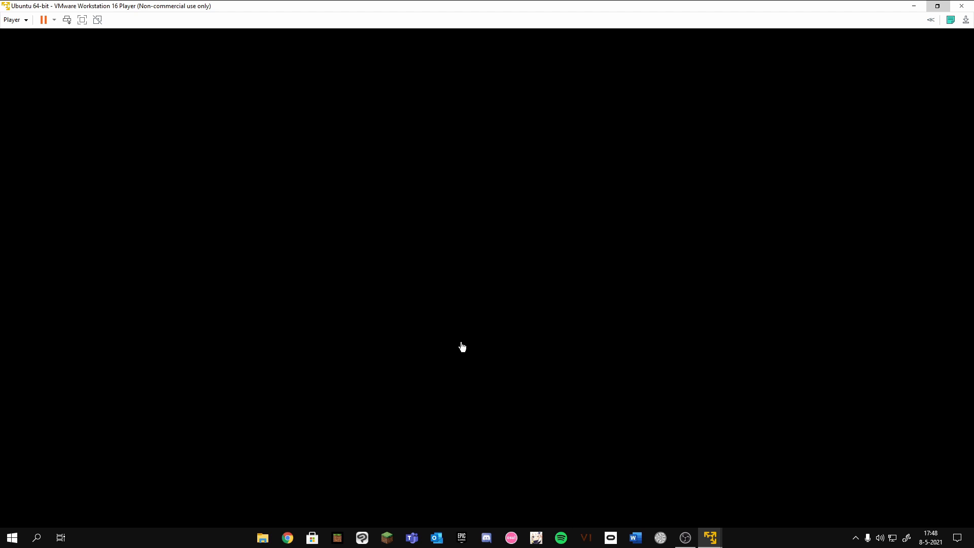
Step: Choose Minimal installation in the Ubuntu installer and continue through the install
click(747, 428)
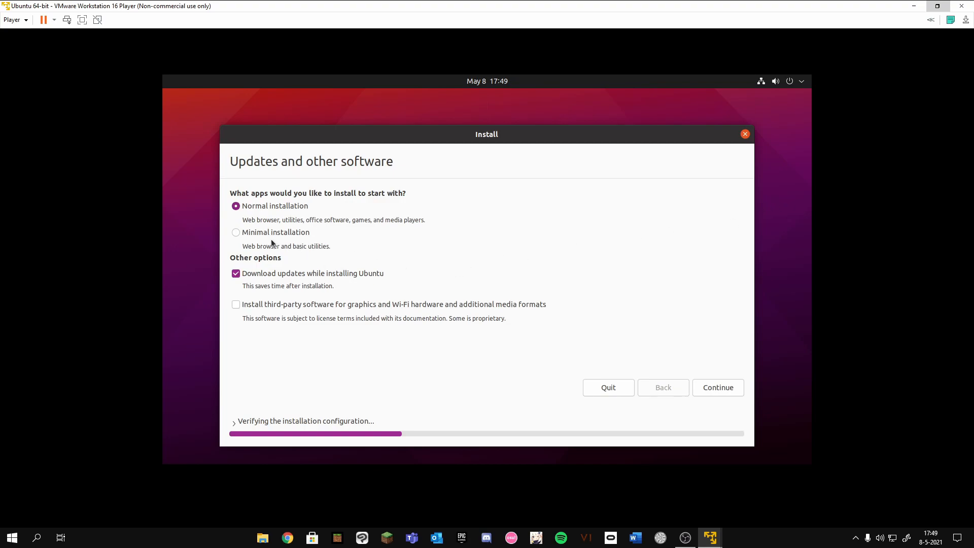
click(243, 233)
click(711, 395)
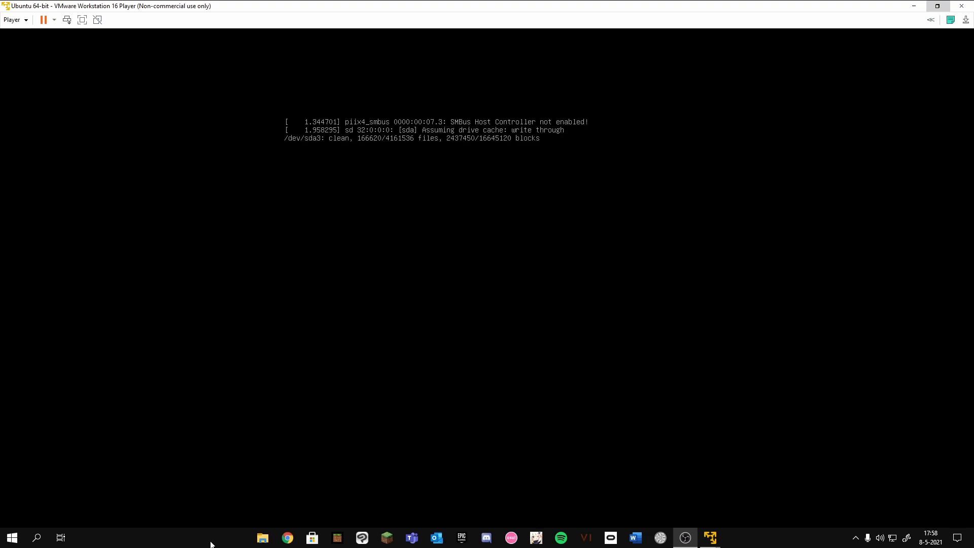
Step: Switch the virtual machine to full screen mode
click(79, 20)
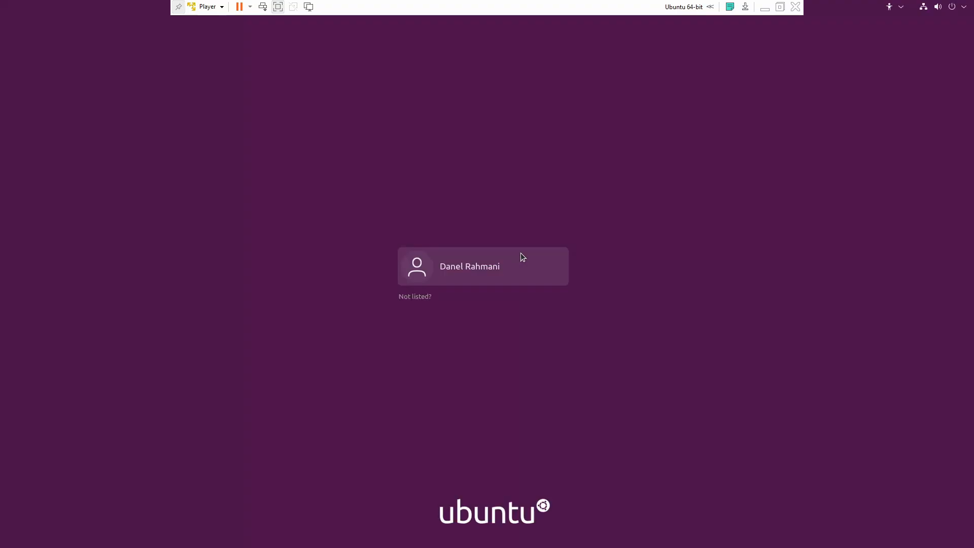
Step: Log in as the created user, re-entering the account password after the first failed attempt
click(523, 257)
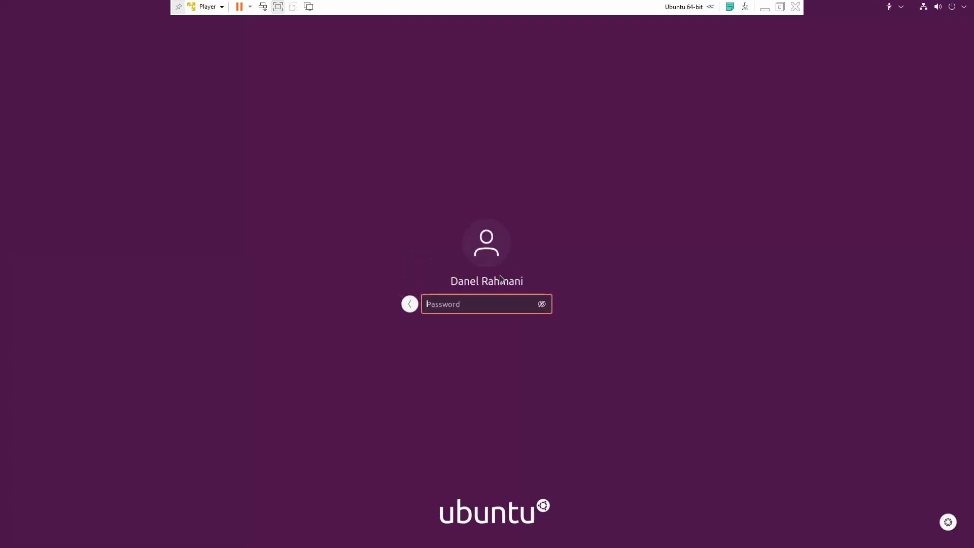
text(************)
key(Return)
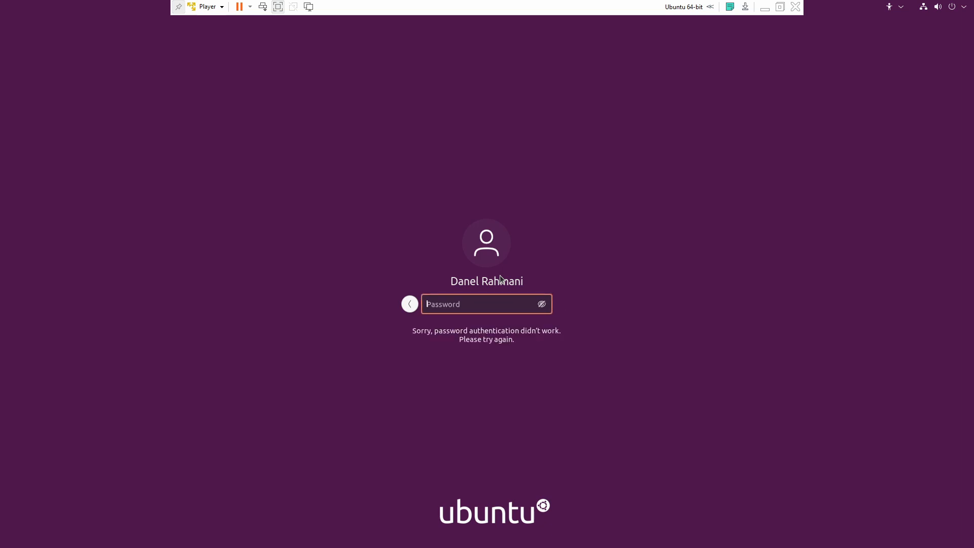
text(**********)
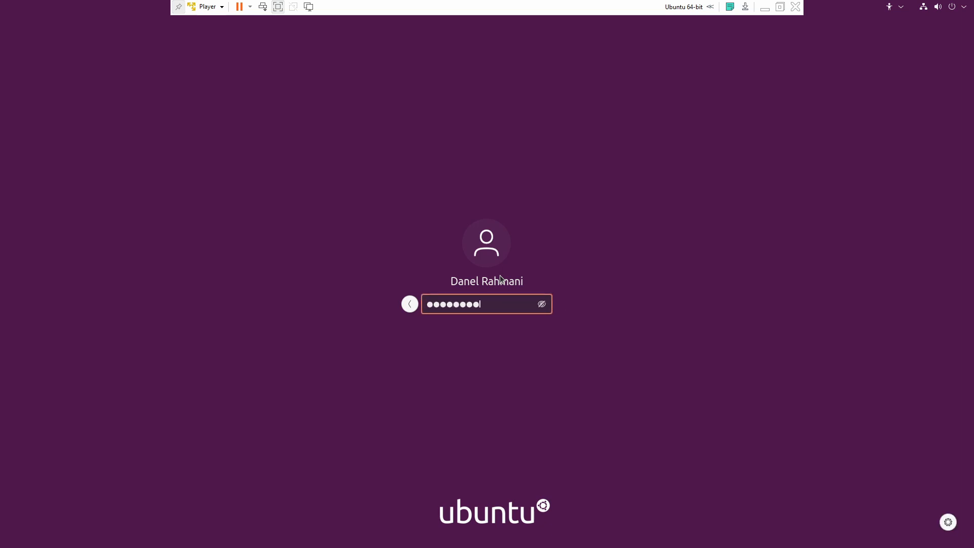
text(*)
key(Return)
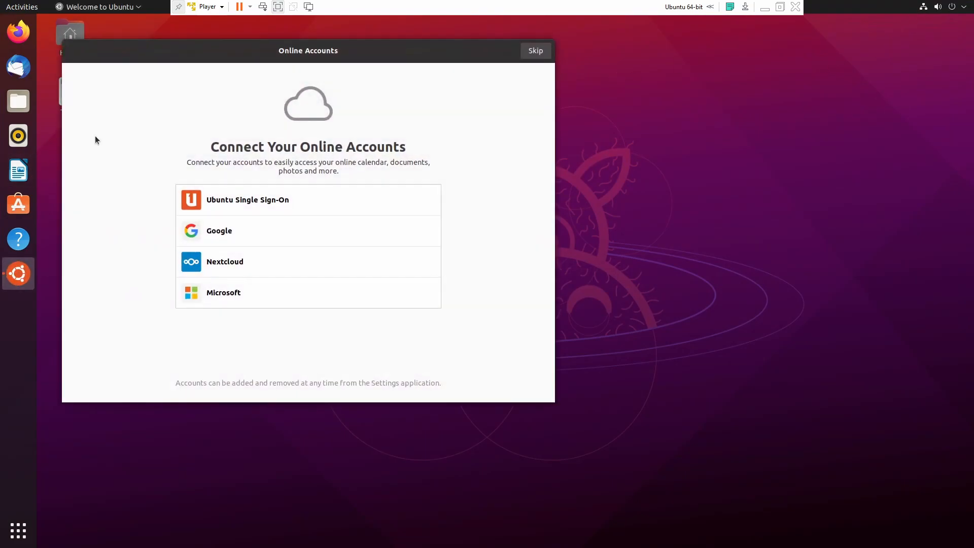
Step: Skip online accounts, pass the Help improve Ubuntu and privacy pages, and finish the welcome setup
click(540, 53)
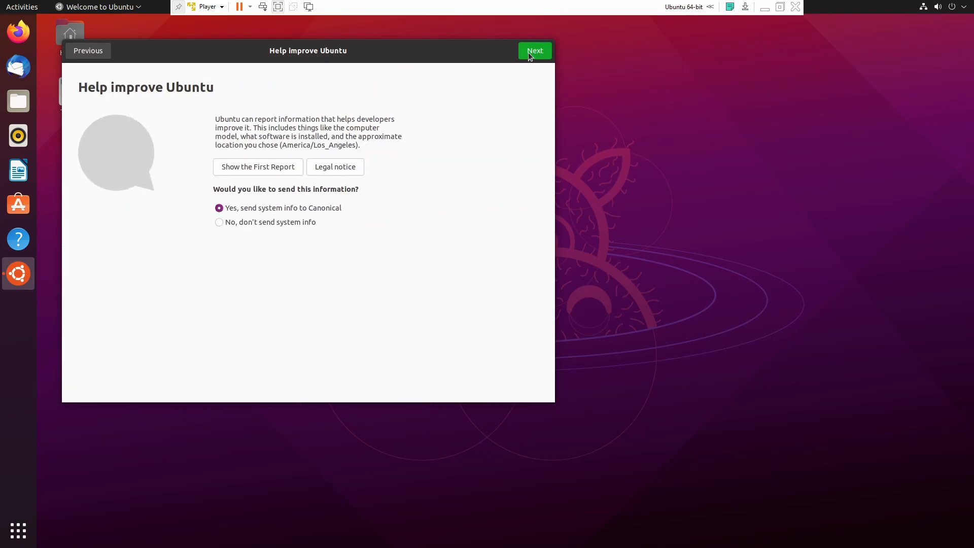
click(528, 53)
click(522, 55)
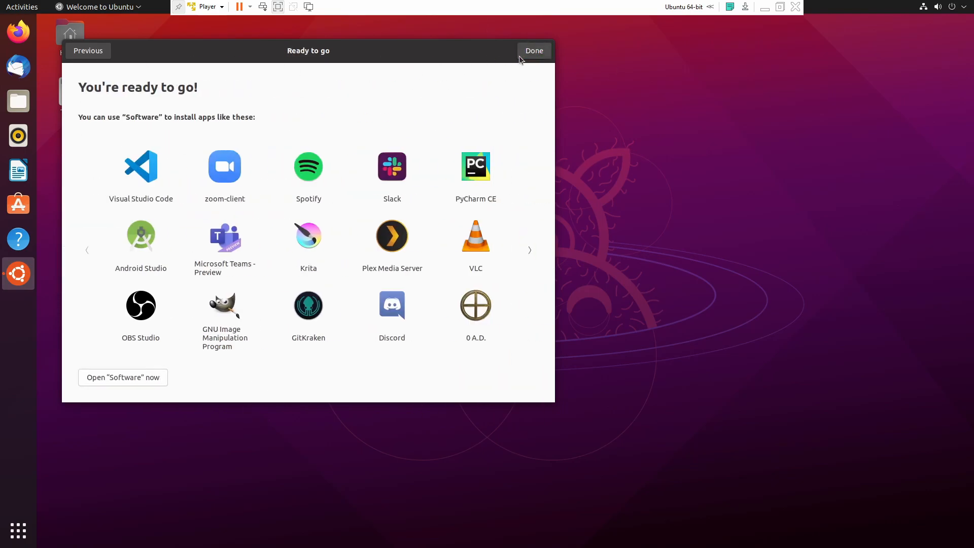
click(519, 56)
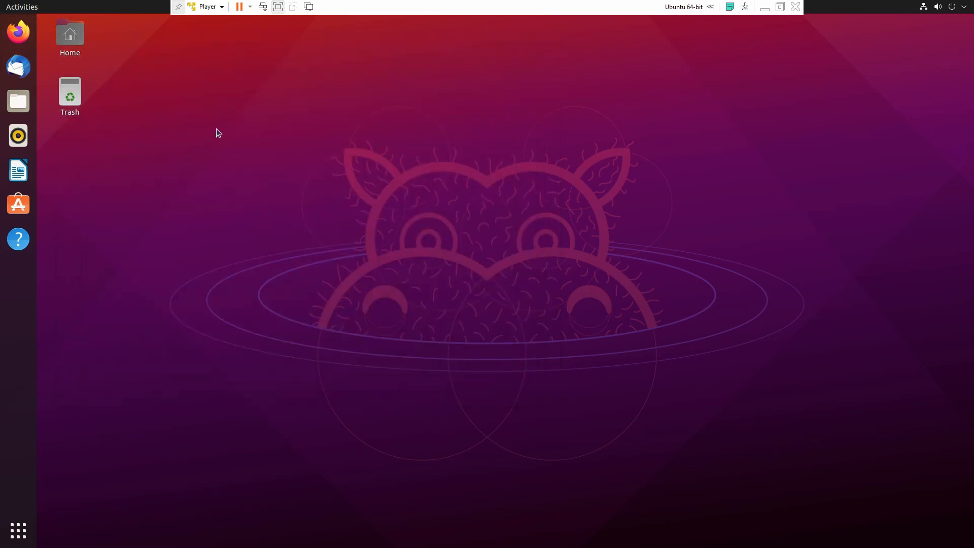